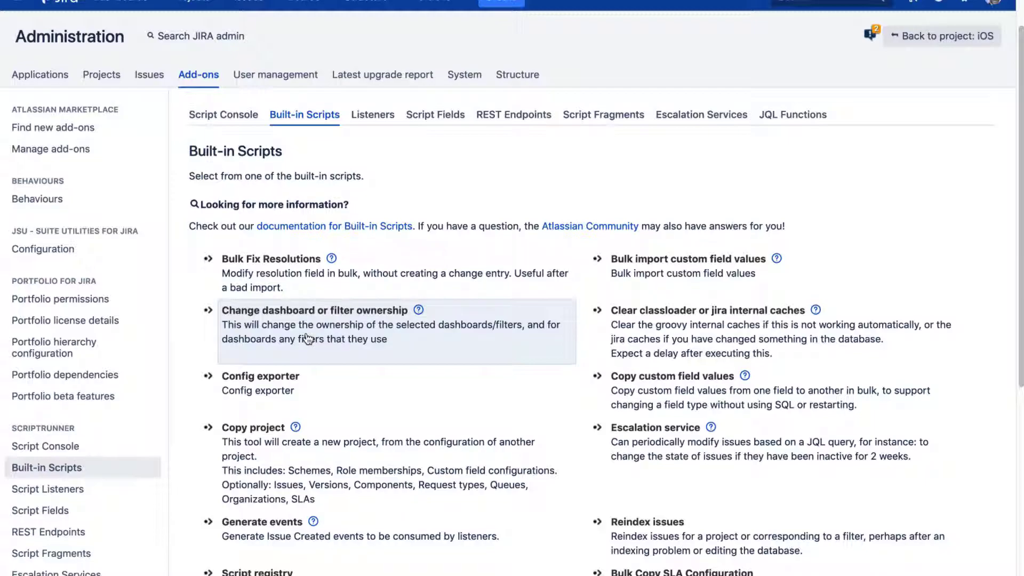
Step: Set the ownership transfer from Alana Grant to Ravi Sagar in the built-in script
click(360, 342)
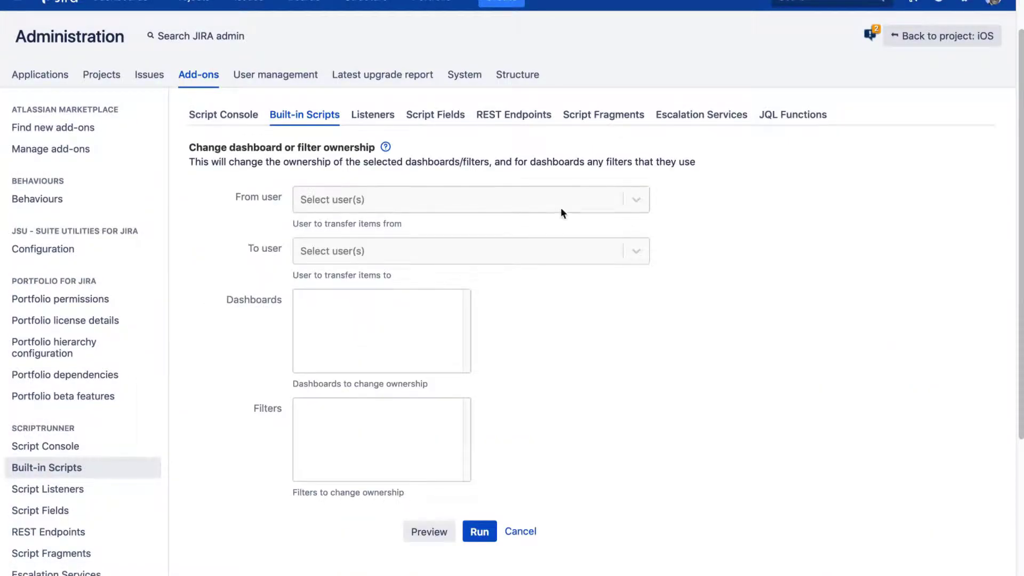
click(565, 199)
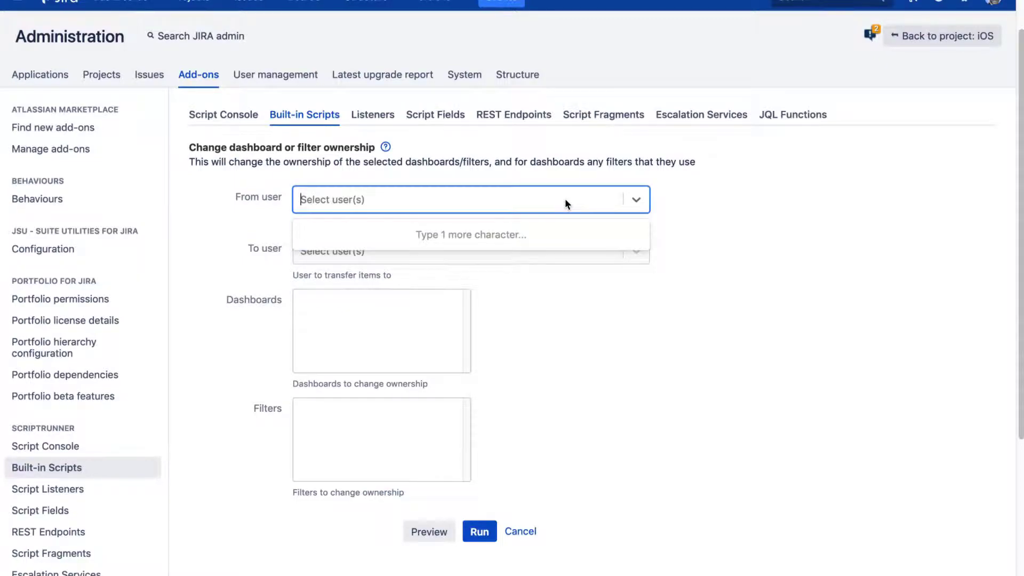
text(ala)
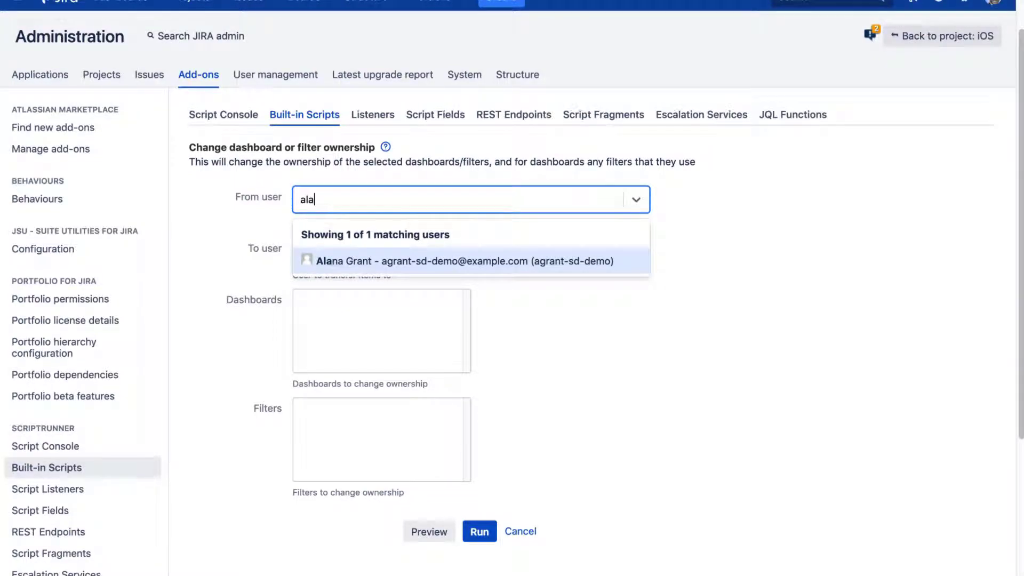
click(522, 262)
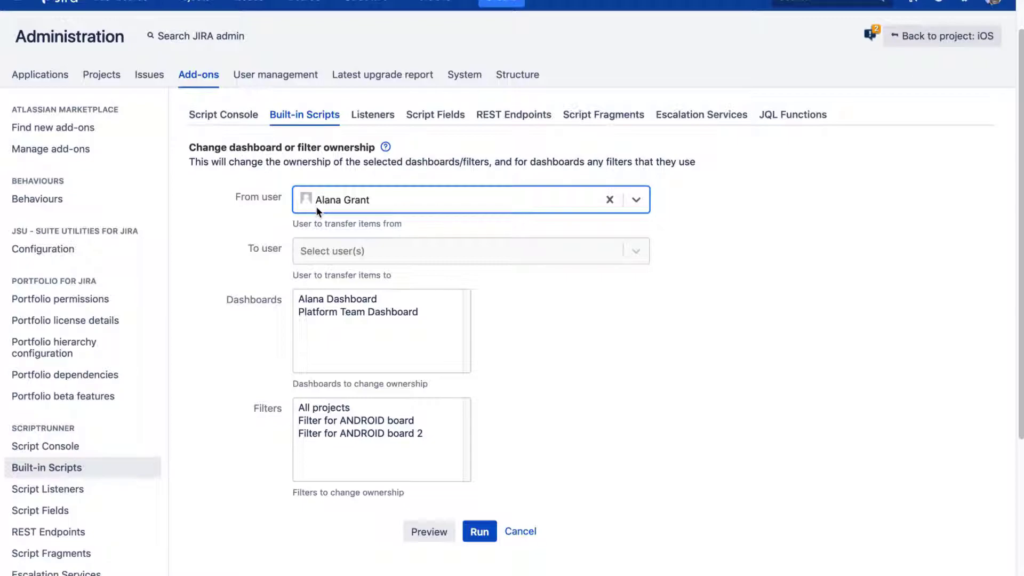
click(451, 254)
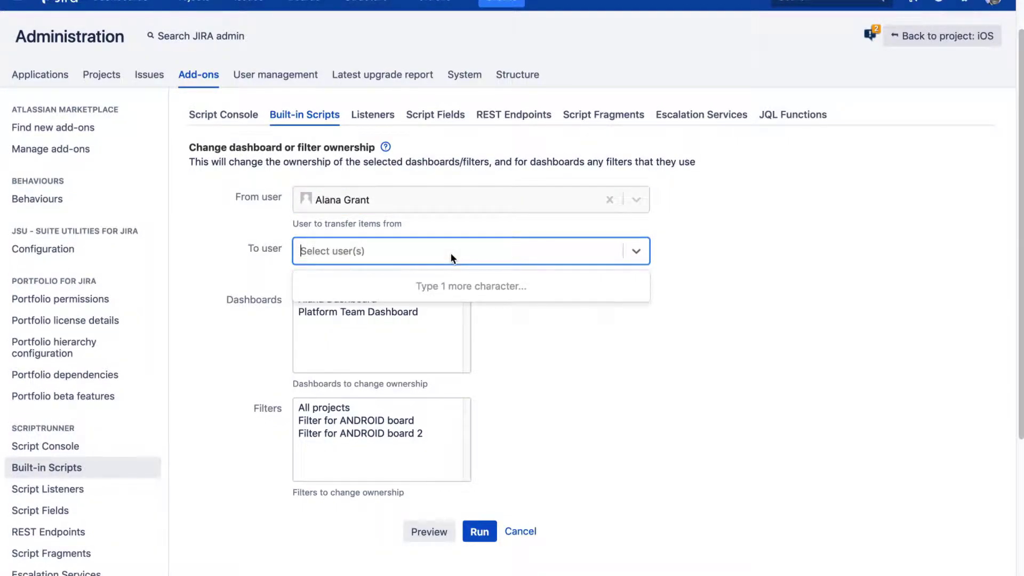
text(rav)
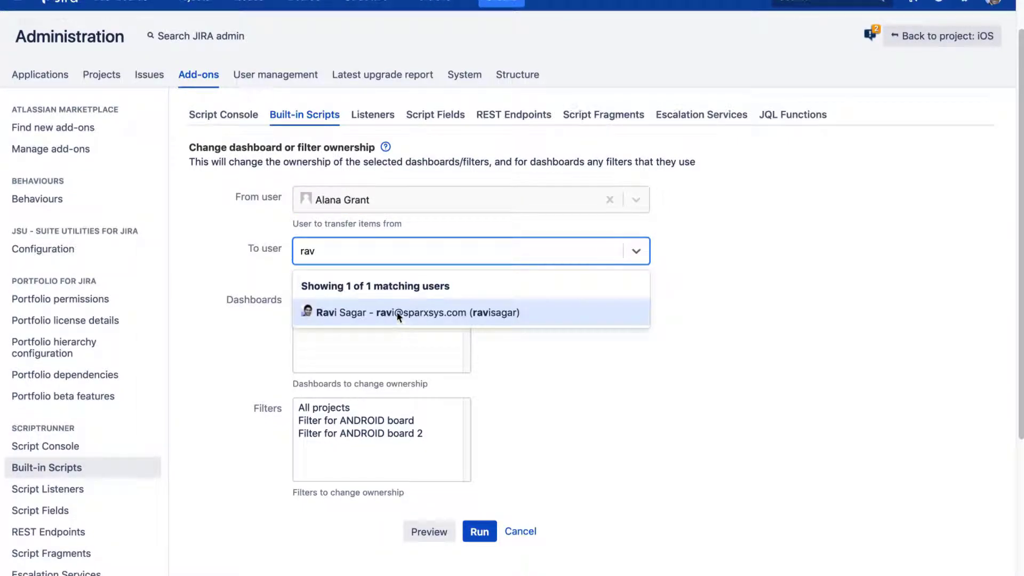
click(397, 309)
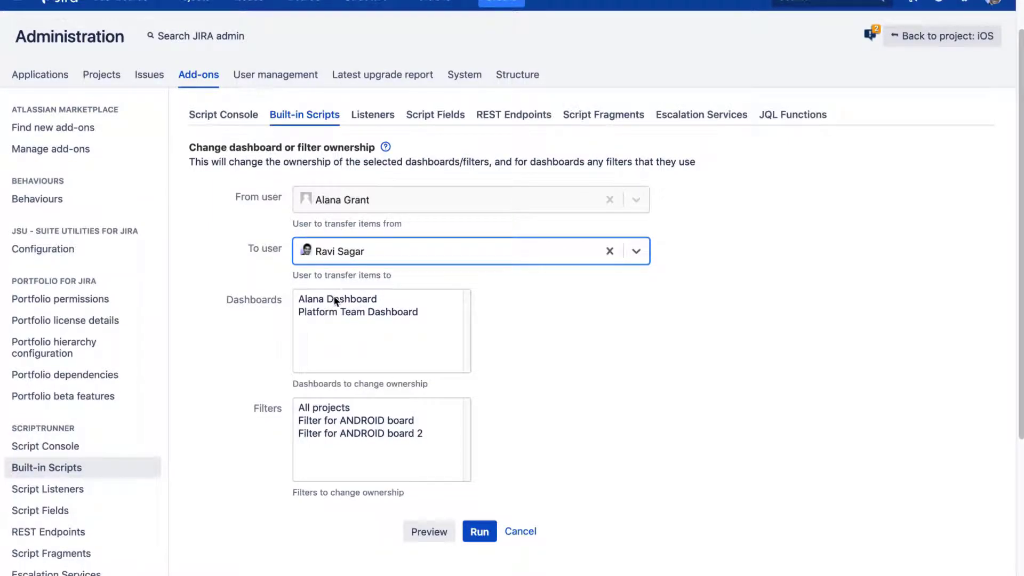
Step: Select both dashboards and all three filters for transfer
drag(335, 304, 335, 317)
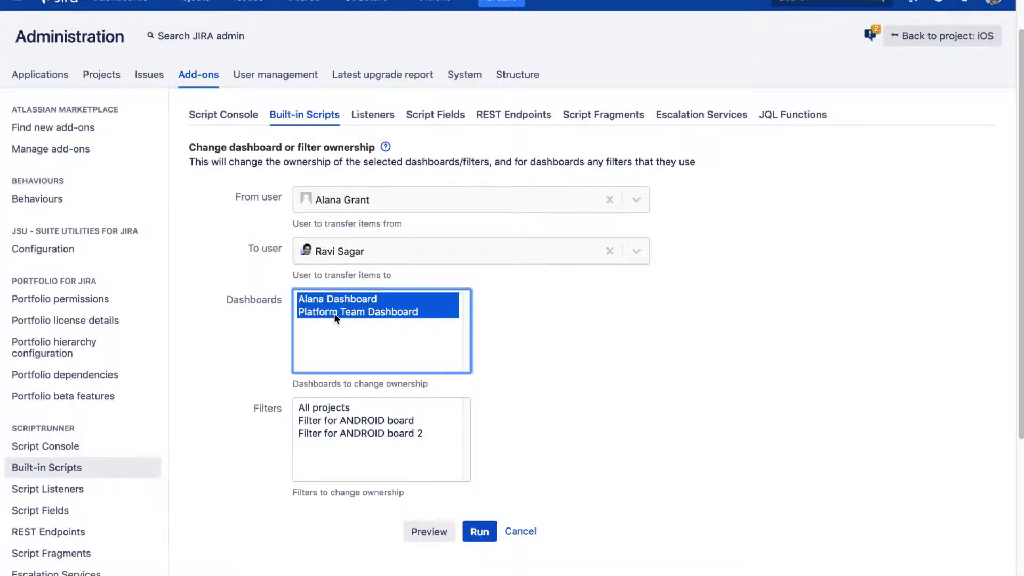
drag(323, 410, 329, 438)
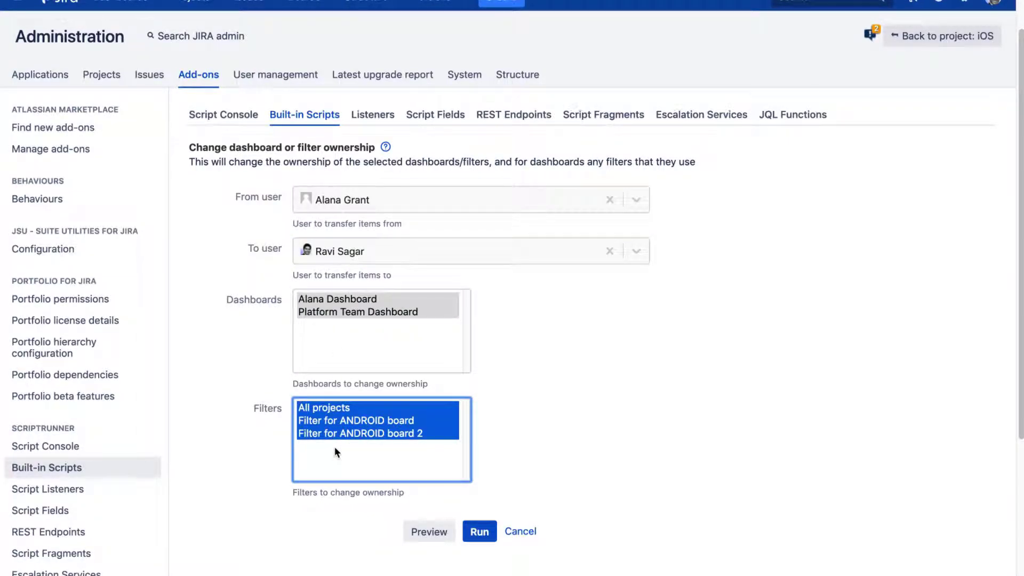
scroll(334, 447, down, 5)
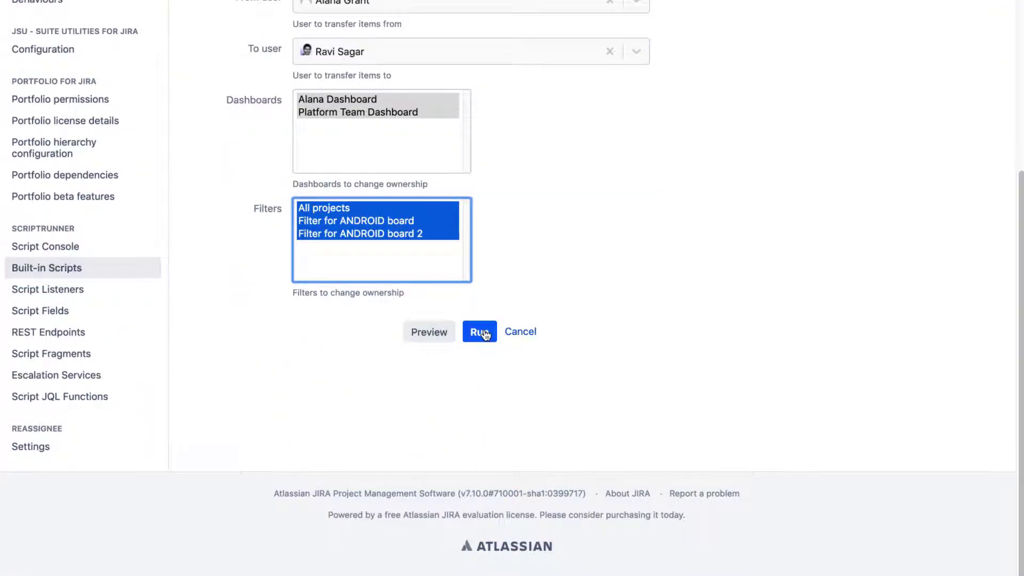
Step: Preview the planned changes and note the repeated 'All projects' filter line
click(425, 334)
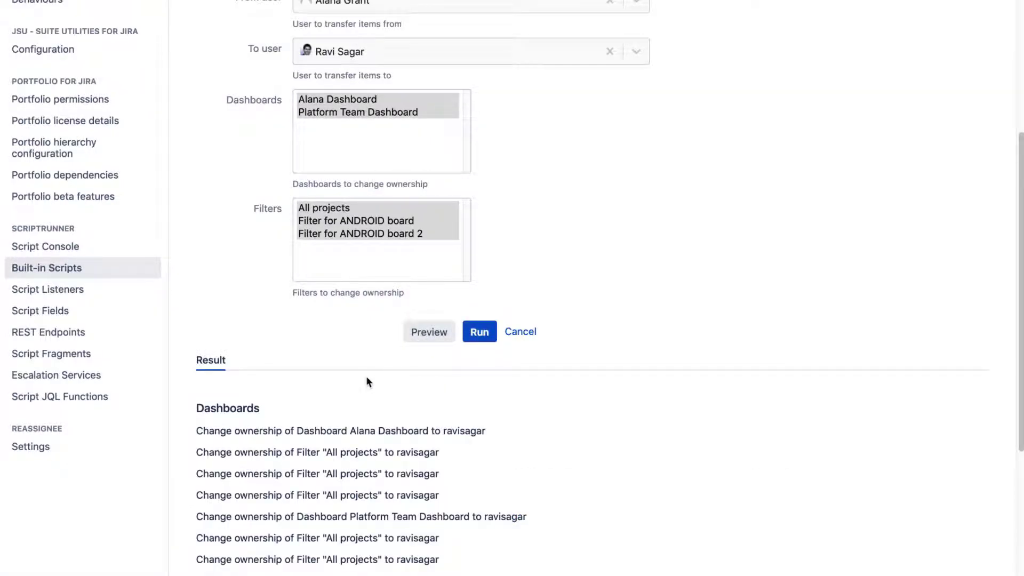
scroll(366, 377, down, 5)
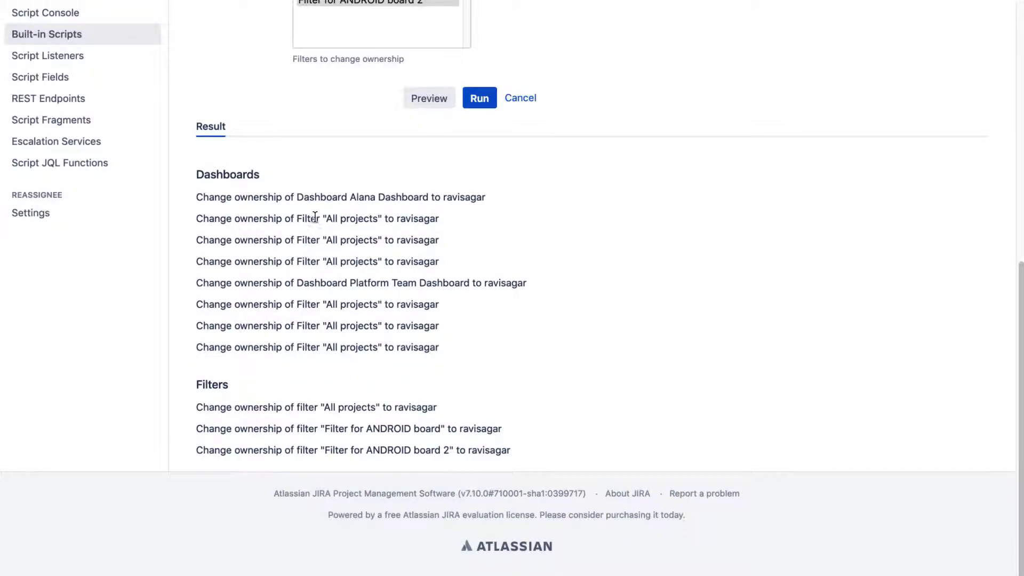
drag(309, 217, 440, 218)
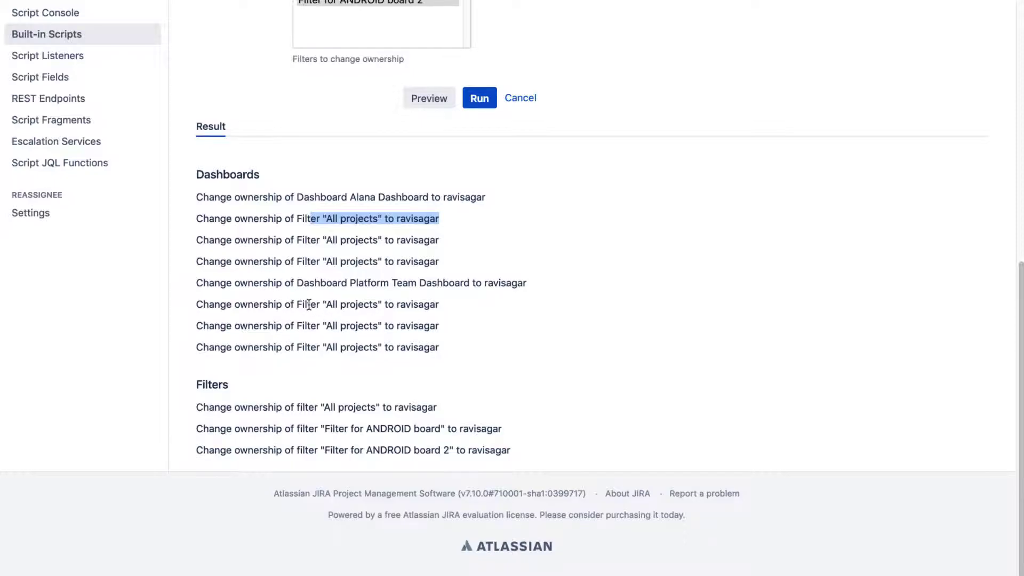
click(302, 343)
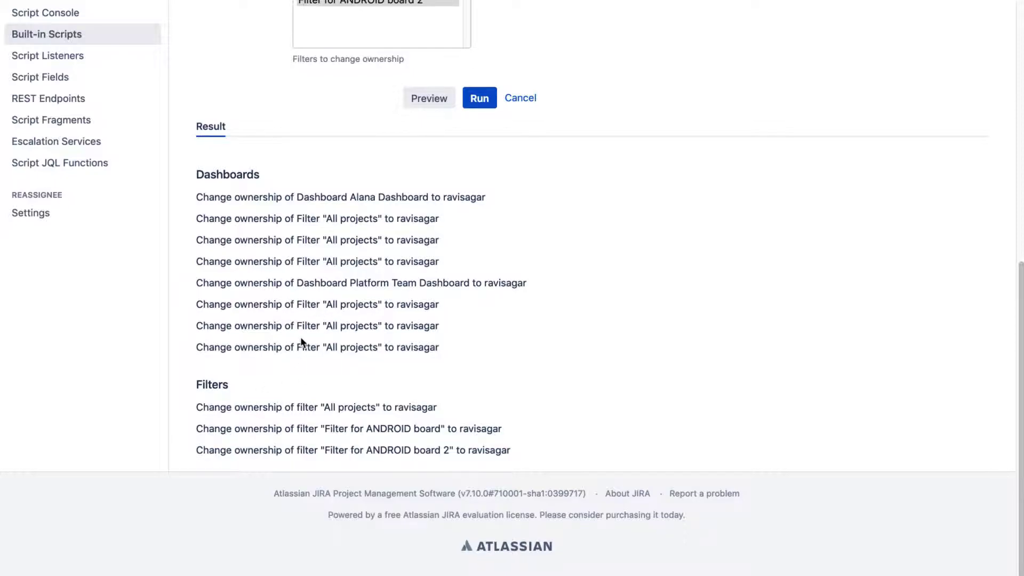
scroll(336, 345, up, 4)
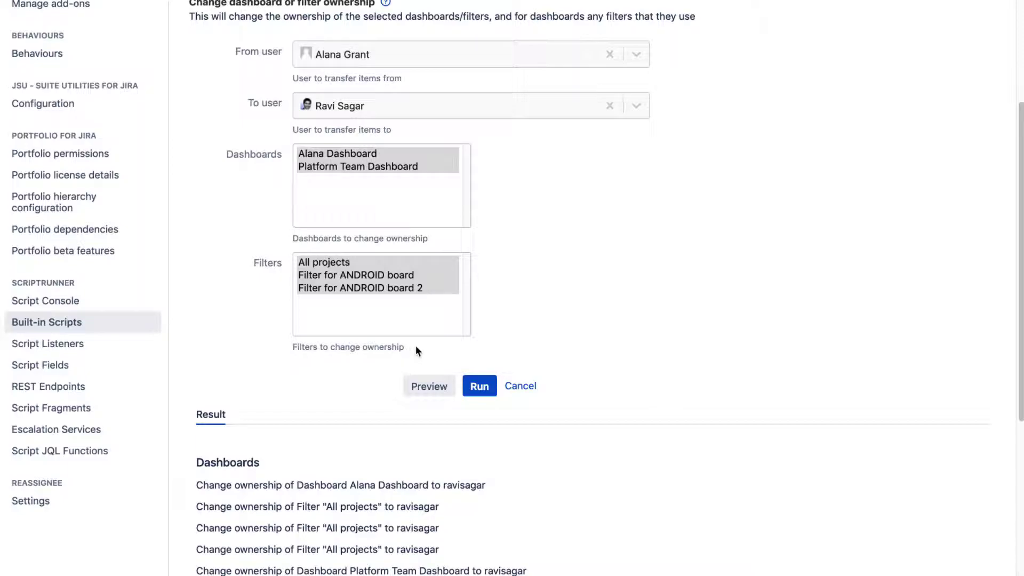
Step: Run the transfer and check the Completed output listing the 'All projects' filter
click(479, 386)
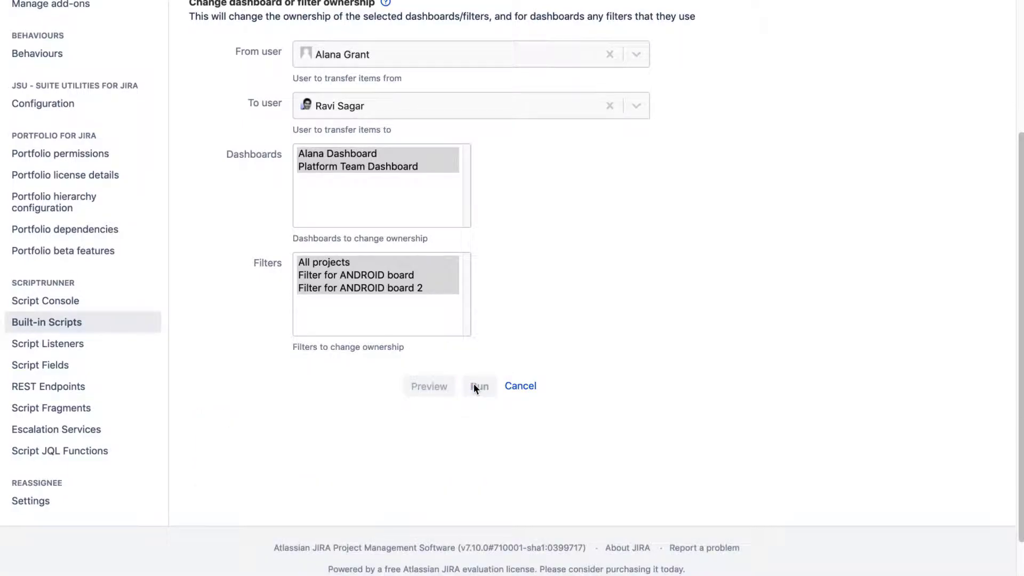
scroll(254, 449, down, 3)
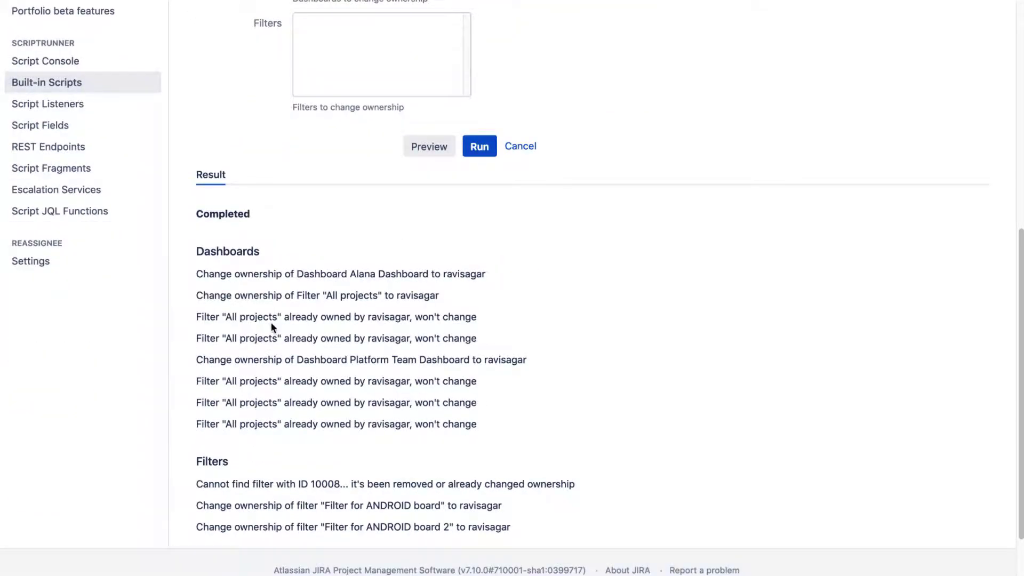
scroll(295, 455, up, 2)
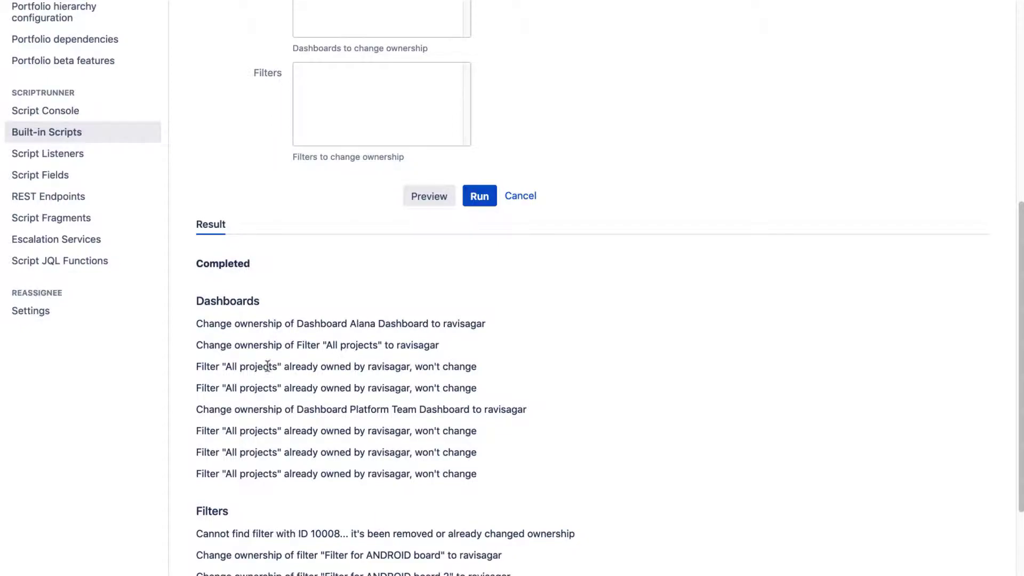
scroll(296, 386, down, 1)
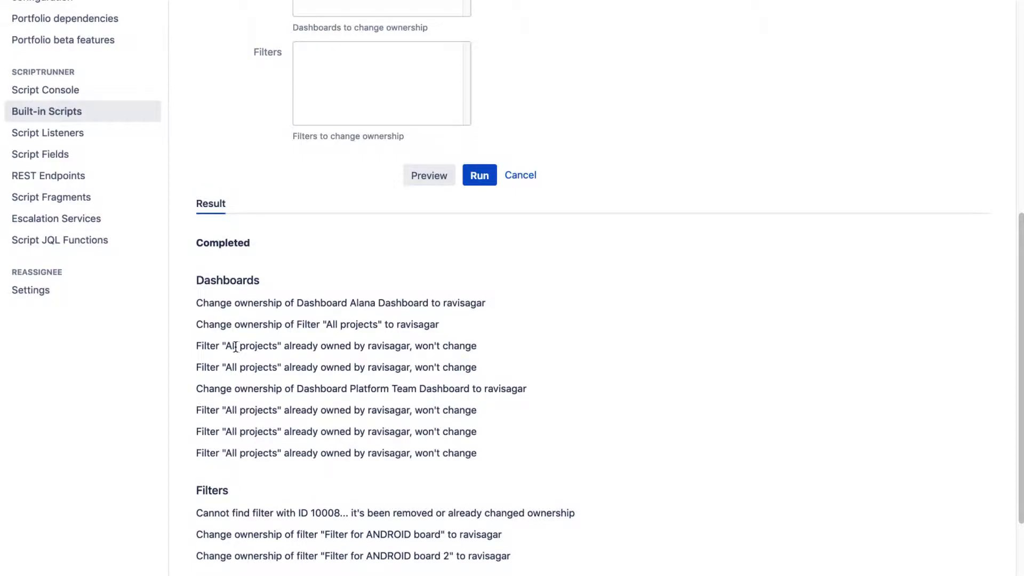
drag(225, 346, 279, 346)
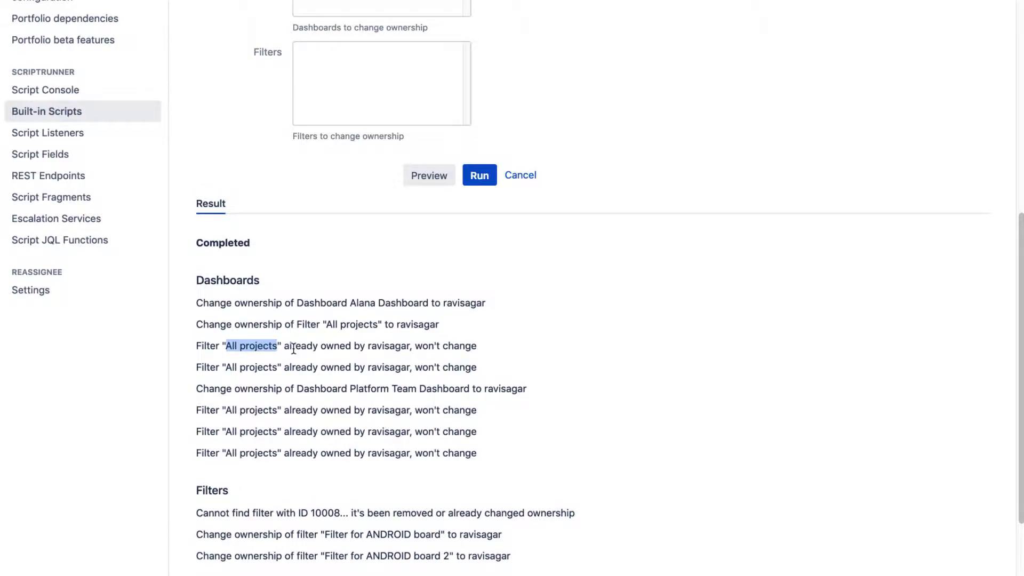
click(389, 344)
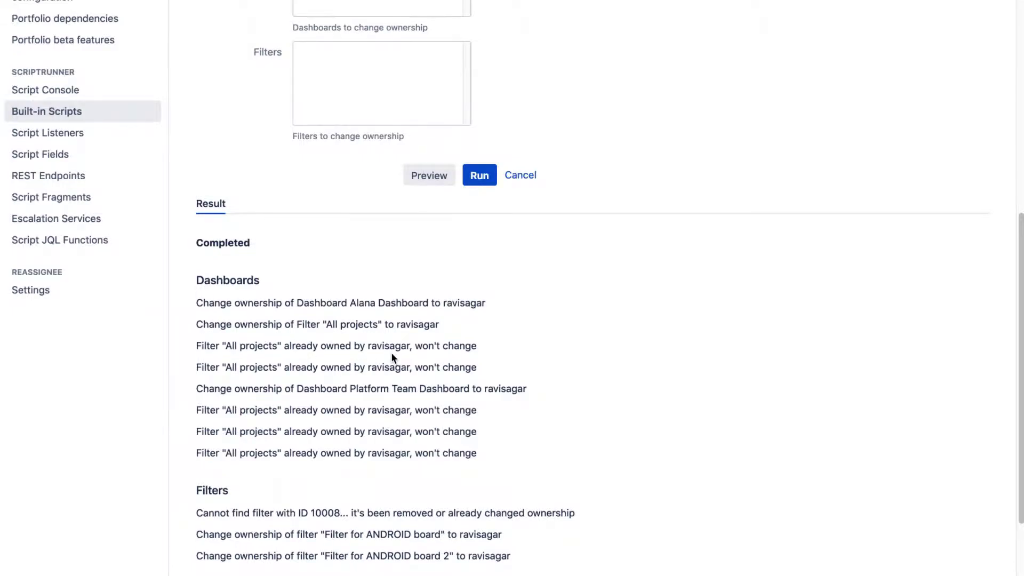
scroll(391, 353, up, 5)
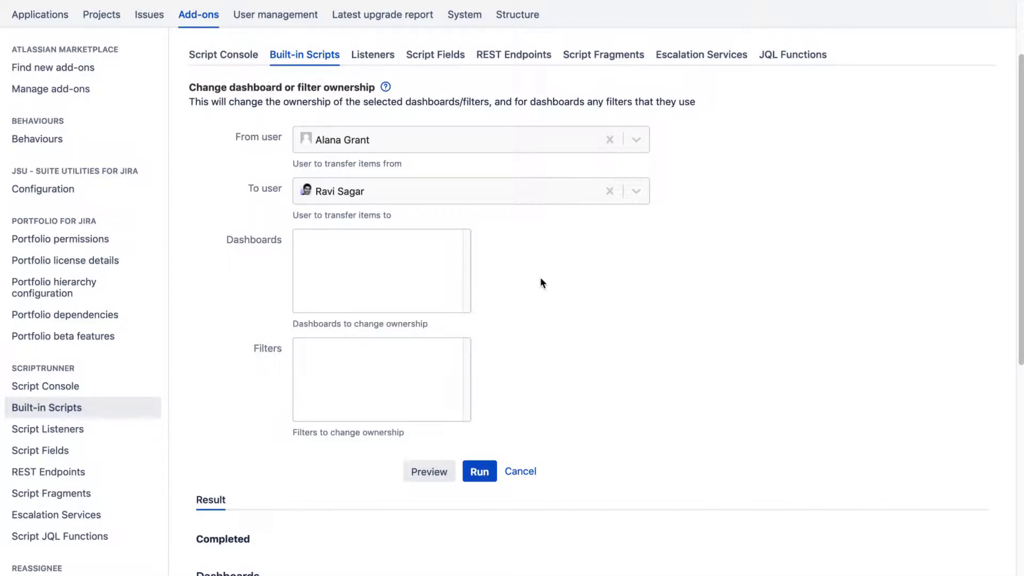
scroll(540, 277, down, 3)
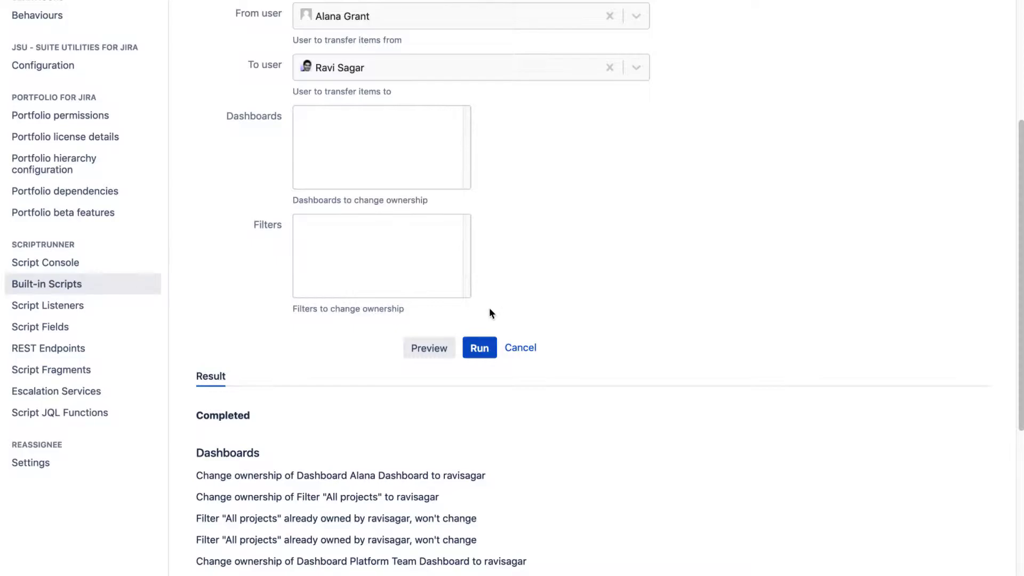
Step: Preview again to confirm the items already changed ownership to Ravi Sagar
click(430, 348)
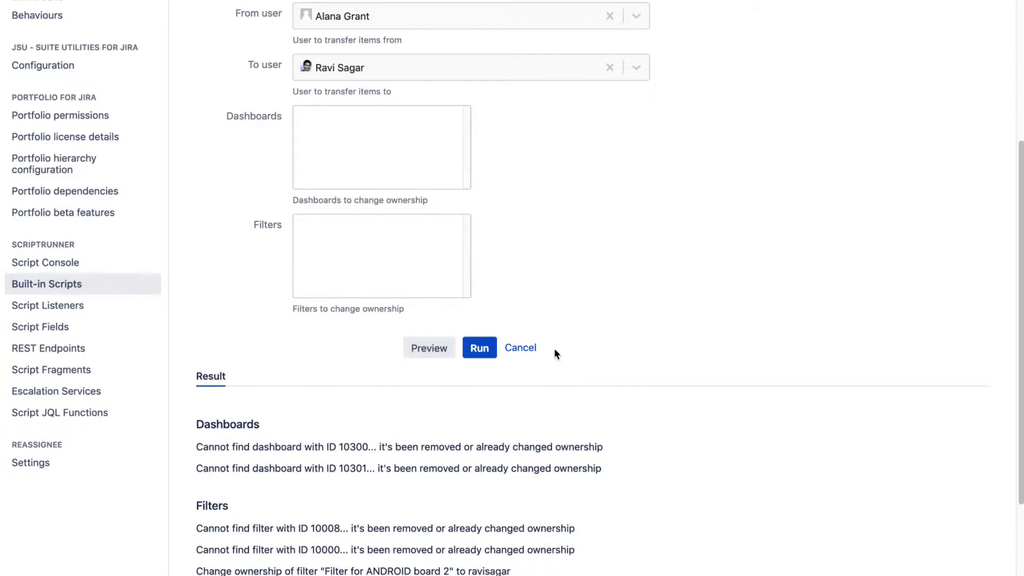
scroll(554, 349, down, 2)
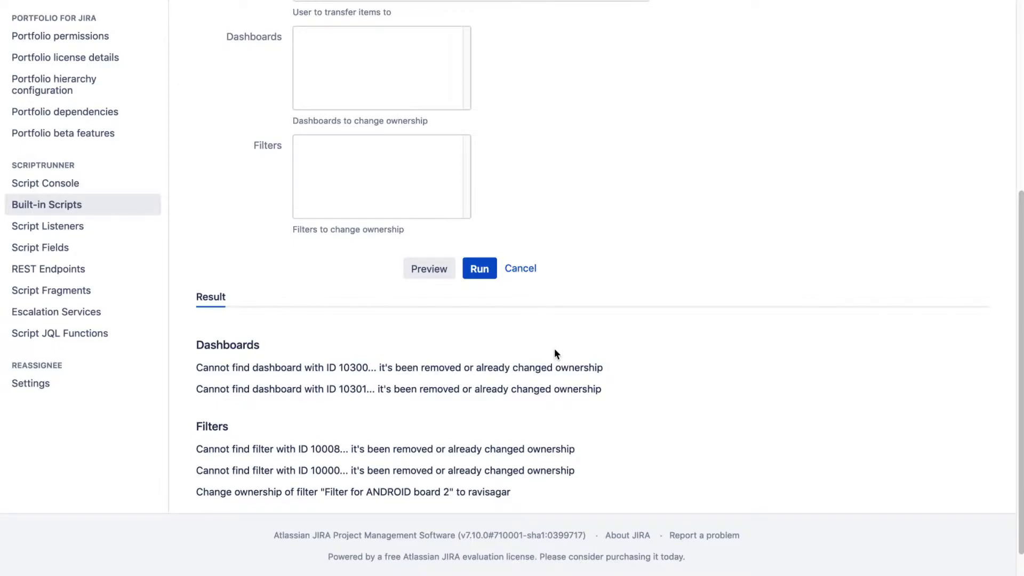
scroll(555, 347, up, 5)
scroll(555, 355, down, 1)
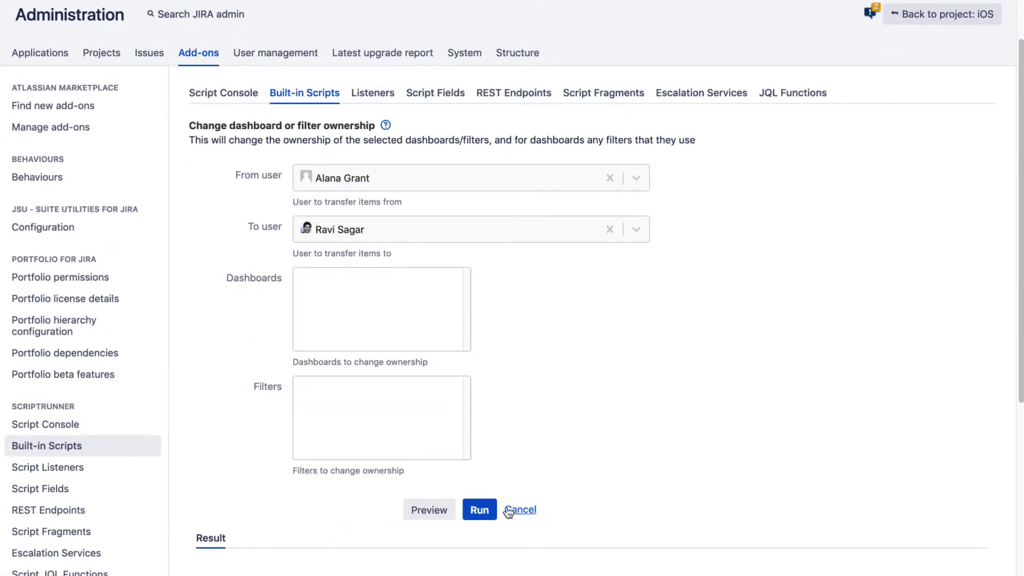